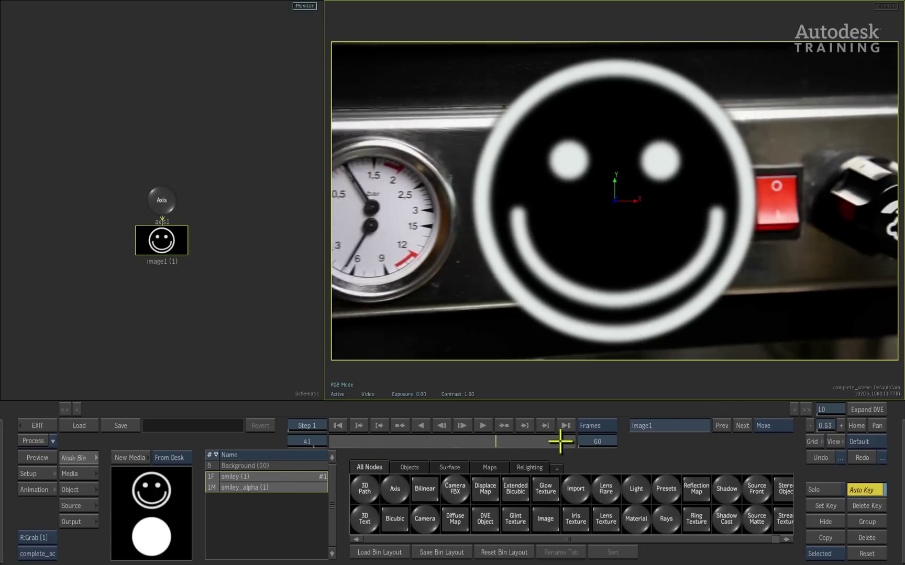
Preview the clip, return to frame 1, and open the Stabilizer tracker for axis1
left_click_drag(560, 441, 576, 441)
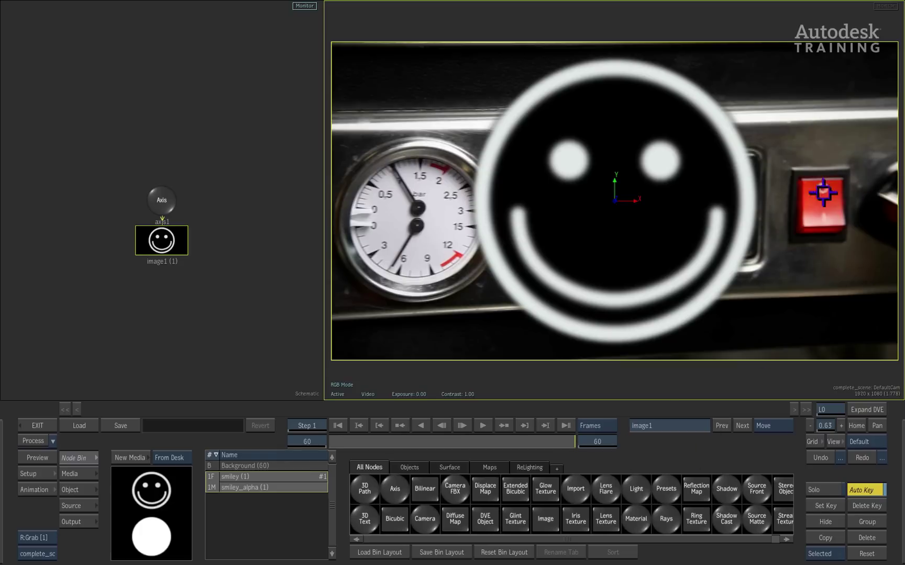
mouse_move(553, 441)
left_mouse_down()
mouse_move(403, 427)
mouse_move(636, 429)
left_mouse_up()
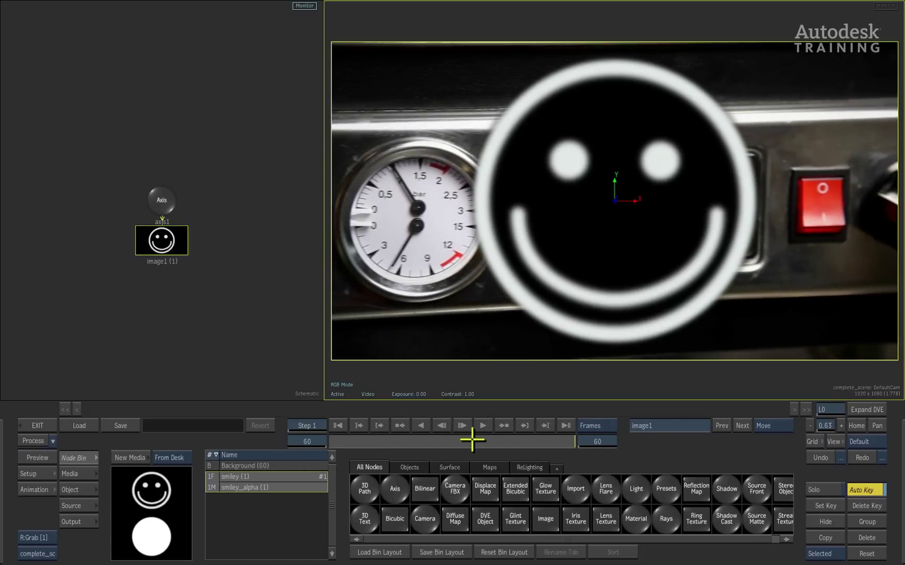
left_click(338, 422)
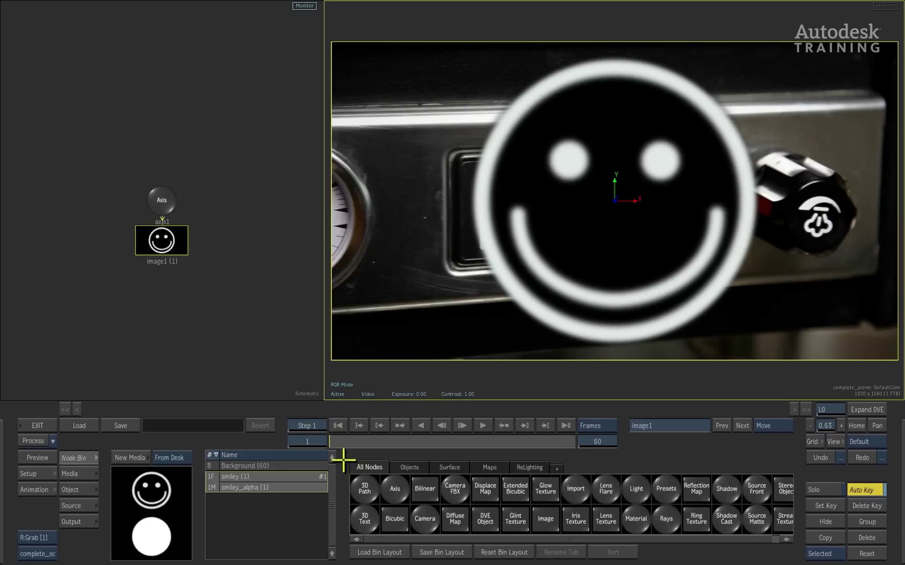
double_click(160, 201)
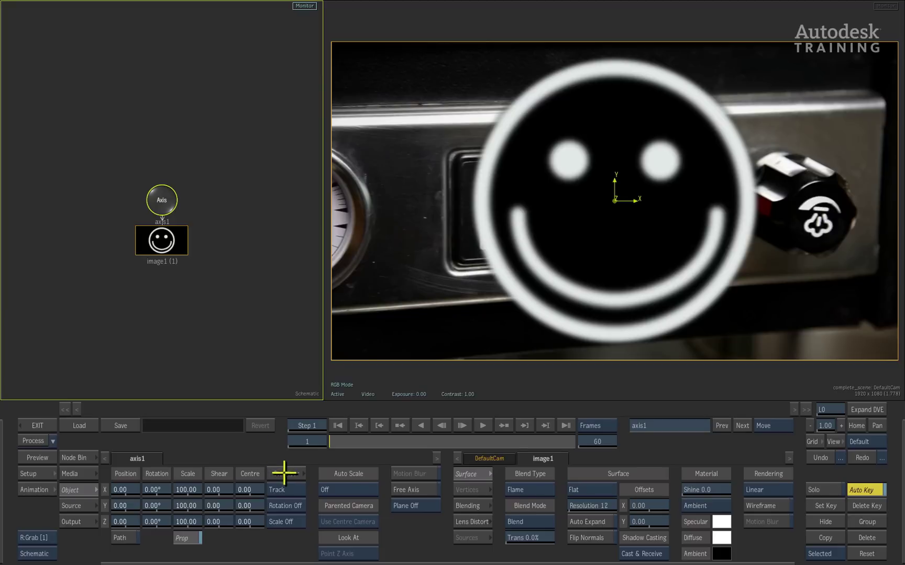
left_click(284, 474)
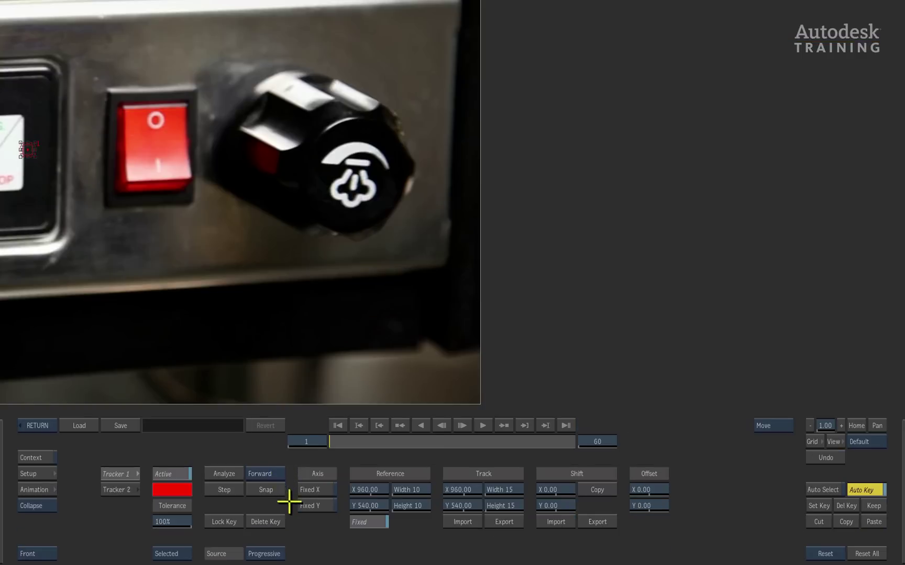
Fit the view and analyze Tracker 1 on the valve symbol through the clip
left_click(855, 425)
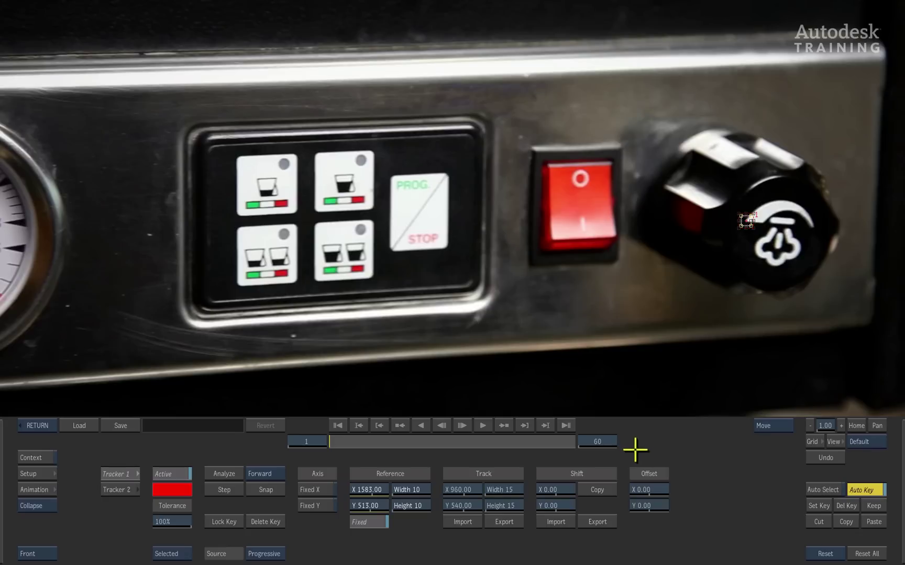
left_click(222, 473)
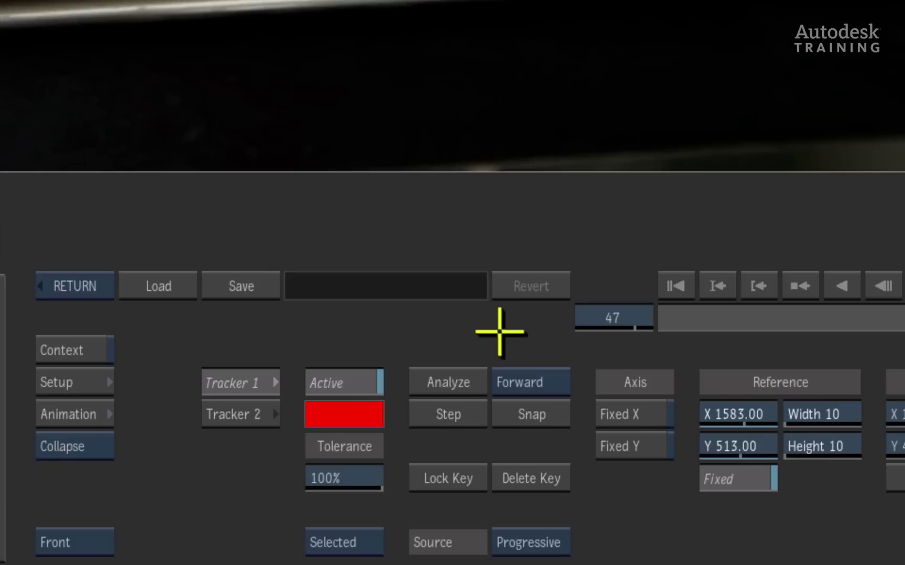
Snap the reference and check the track off-image at frame 60, reaching Track X 2017.94
left_click(544, 409)
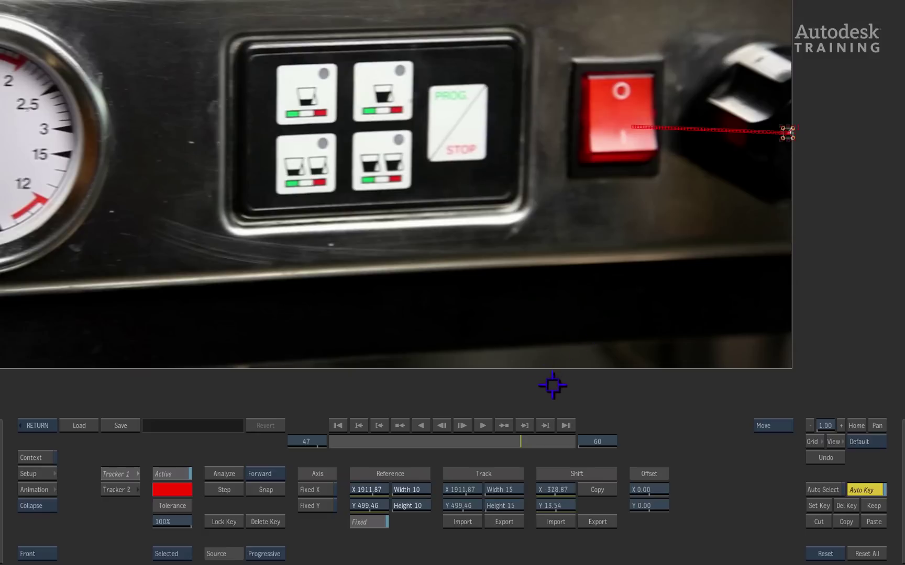
left_click(566, 425)
left_click_drag(684, 283, 413, 304)
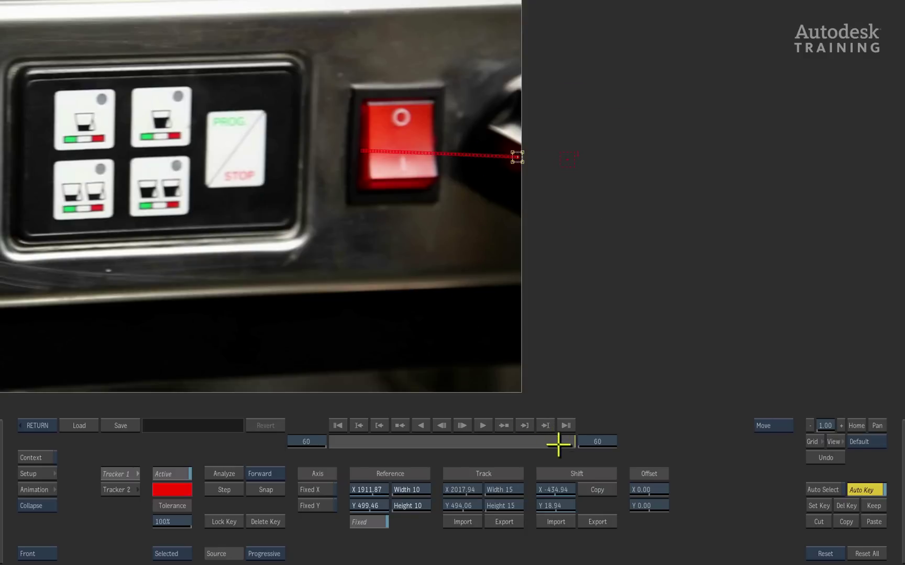
left_click_drag(566, 441, 587, 439)
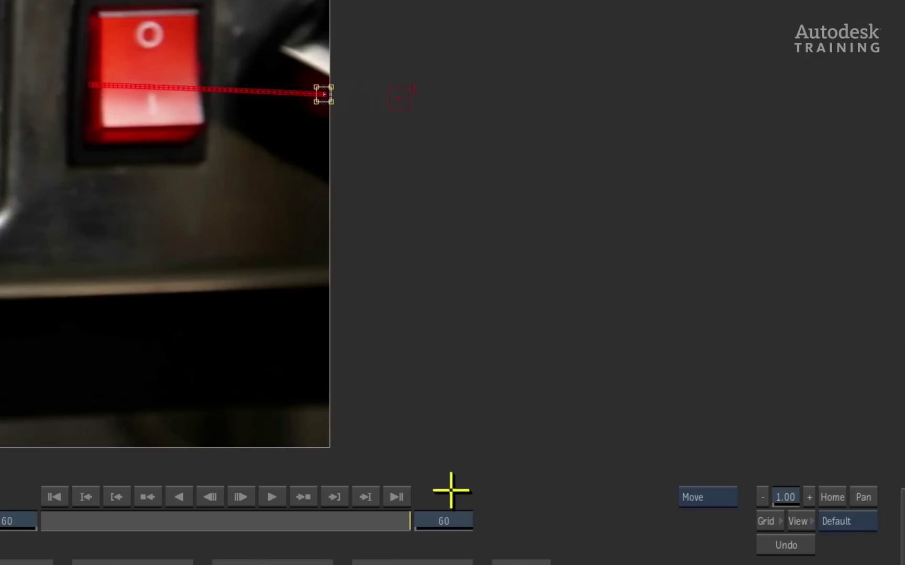
In Add mode, drag the frame-60 track point right to X 2028.94, Y 490.06
left_click(731, 498)
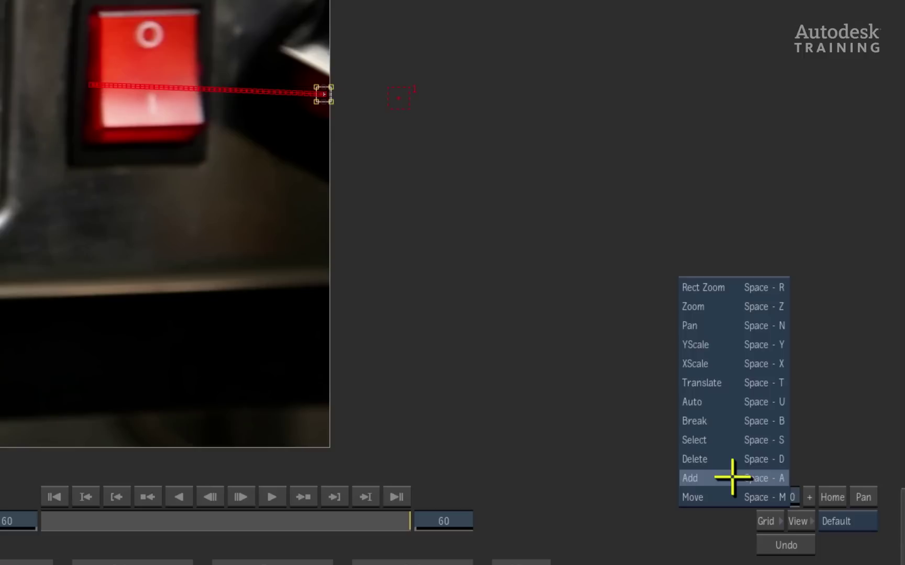
left_click(732, 477)
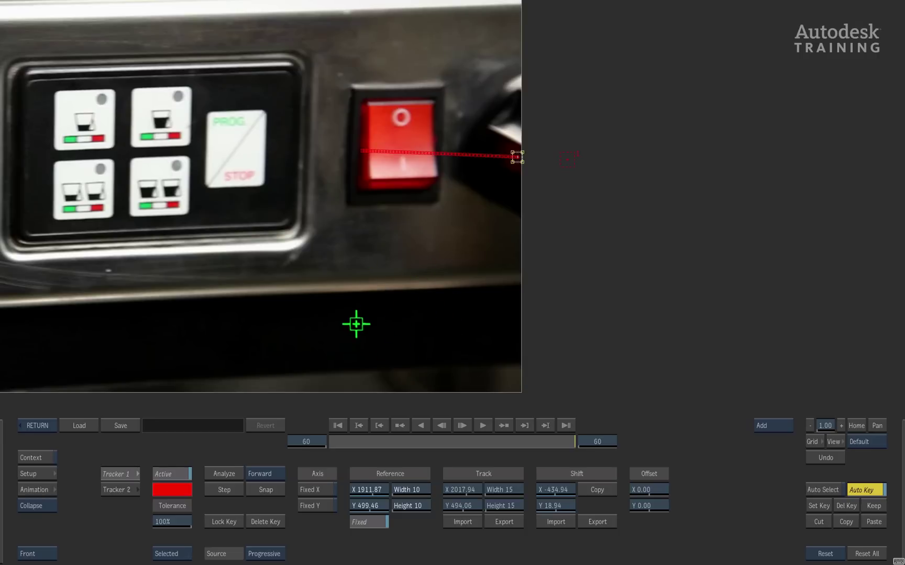
left_click_drag(567, 160, 565, 138)
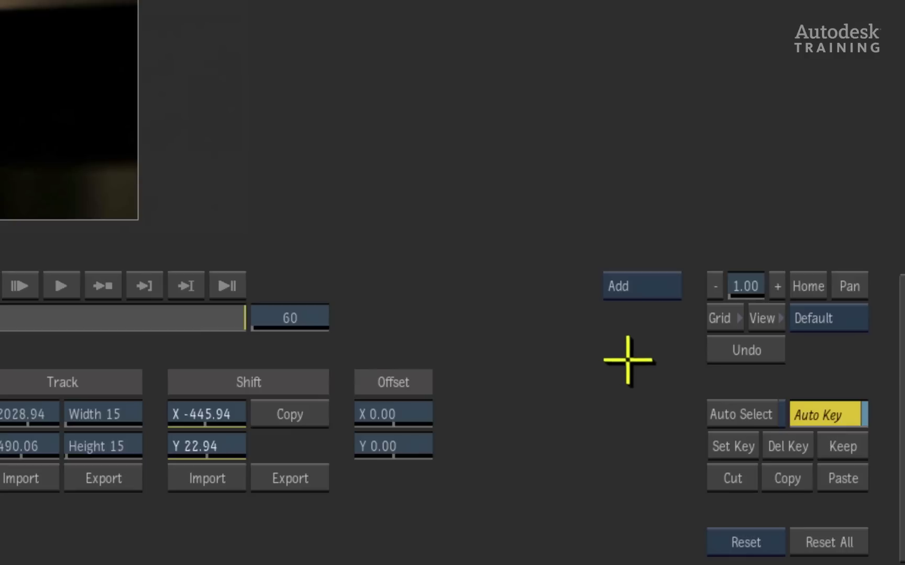
Switch back to Move mode, nudge the final track point, and return to Action
left_click(659, 283)
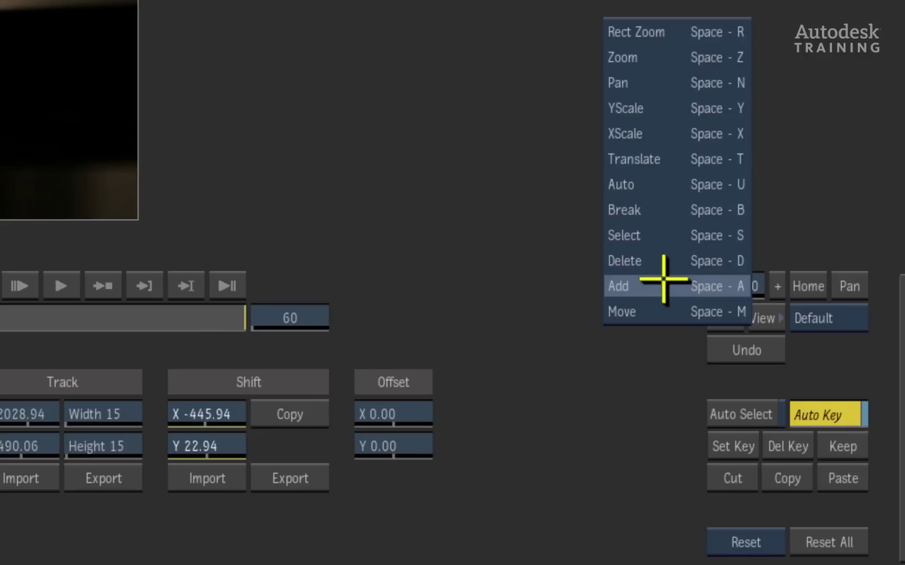
left_click(664, 312)
left_click_drag(573, 162, 569, 163)
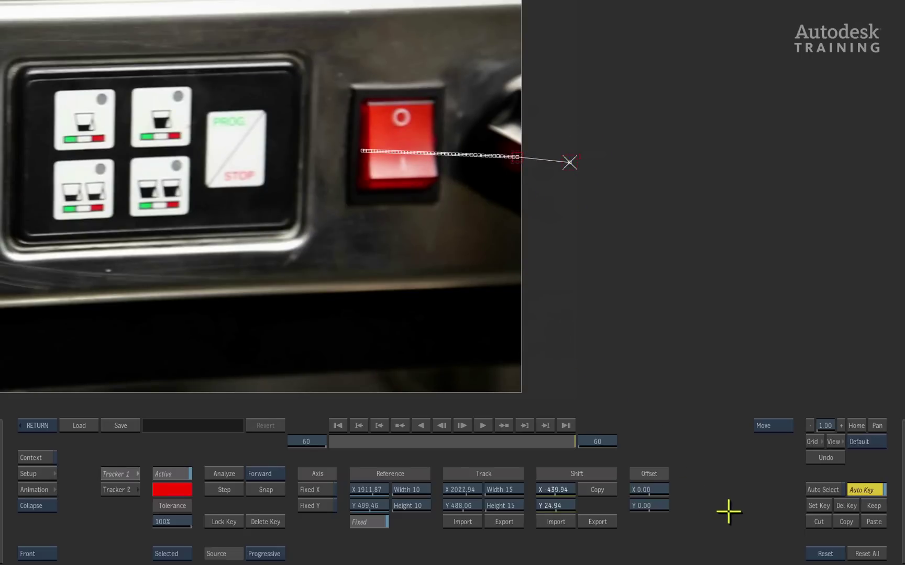
left_click(36, 425)
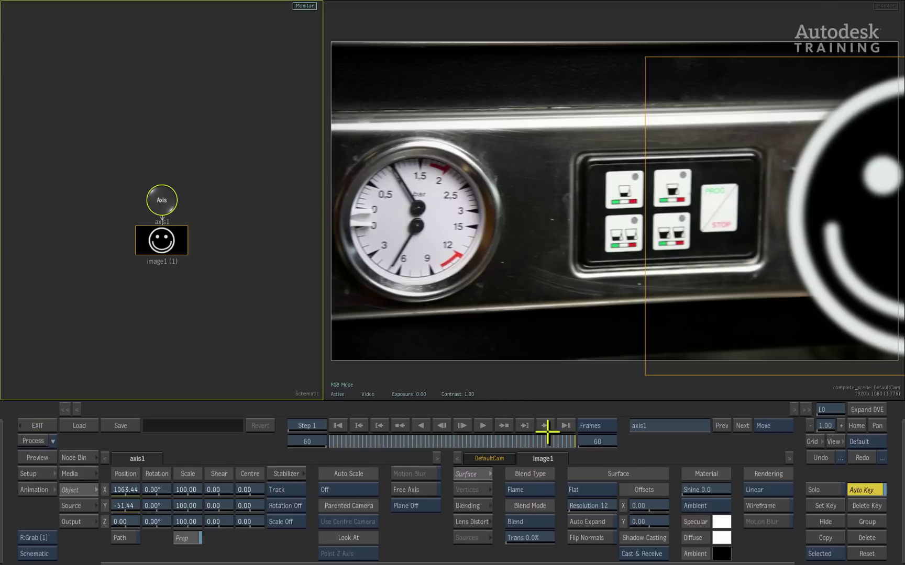
Scrub the timeline to review the smiley following the valve symbol
left_click_drag(565, 441, 278, 444)
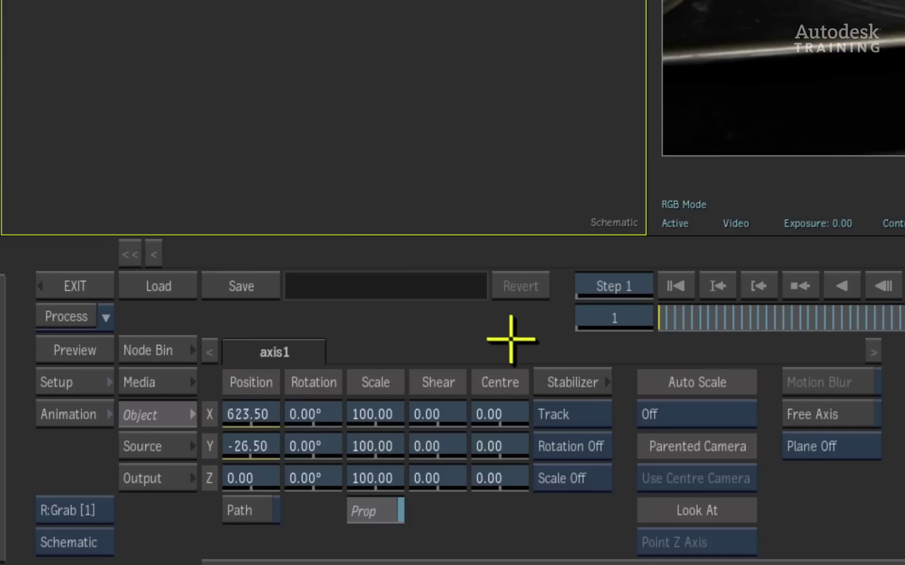
Add an Axis node from the Node Bin and wire the chain axis1 → axis2 → image1
left_click(76, 458)
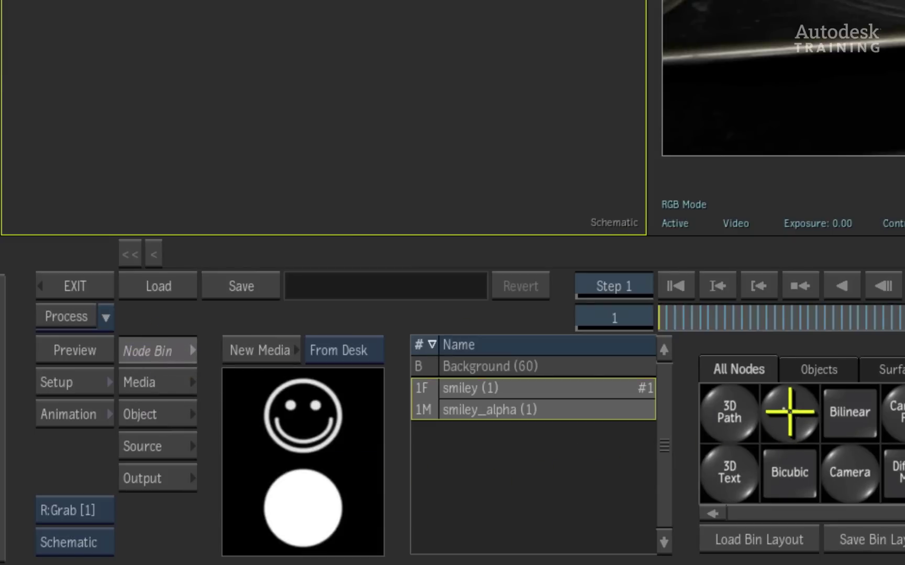
left_click(789, 411)
left_click(395, 492)
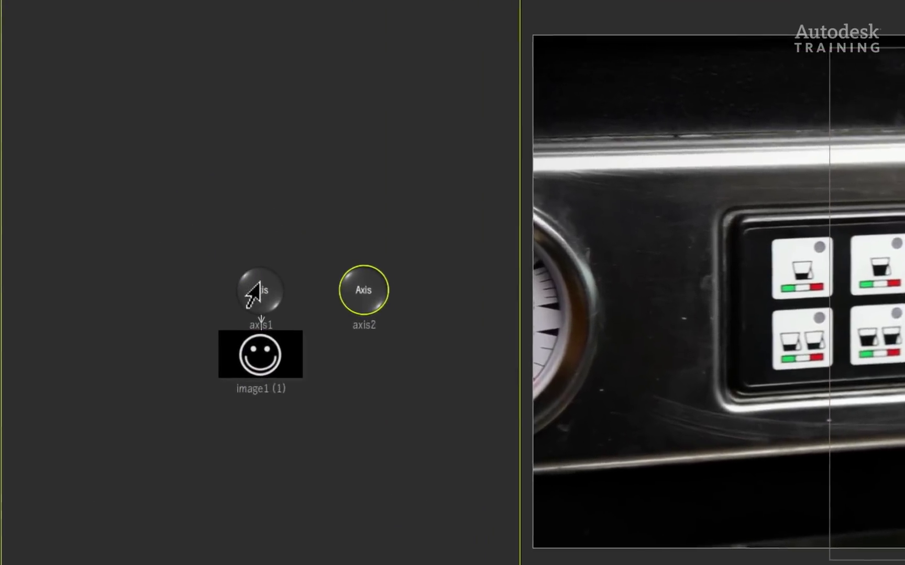
left_click_drag(256, 285, 270, 162)
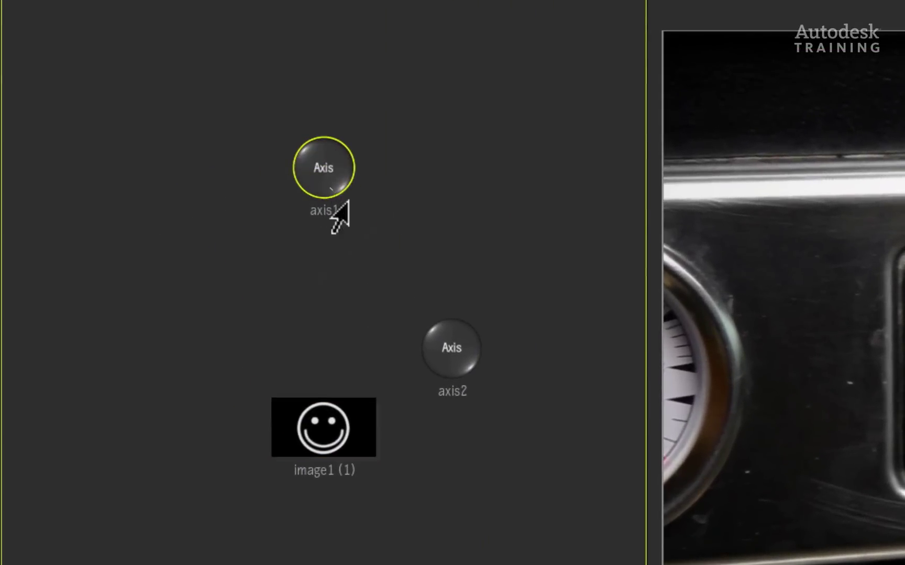
left_click_drag(346, 201, 340, 425)
left_click(453, 347)
left_click_drag(453, 348, 319, 305)
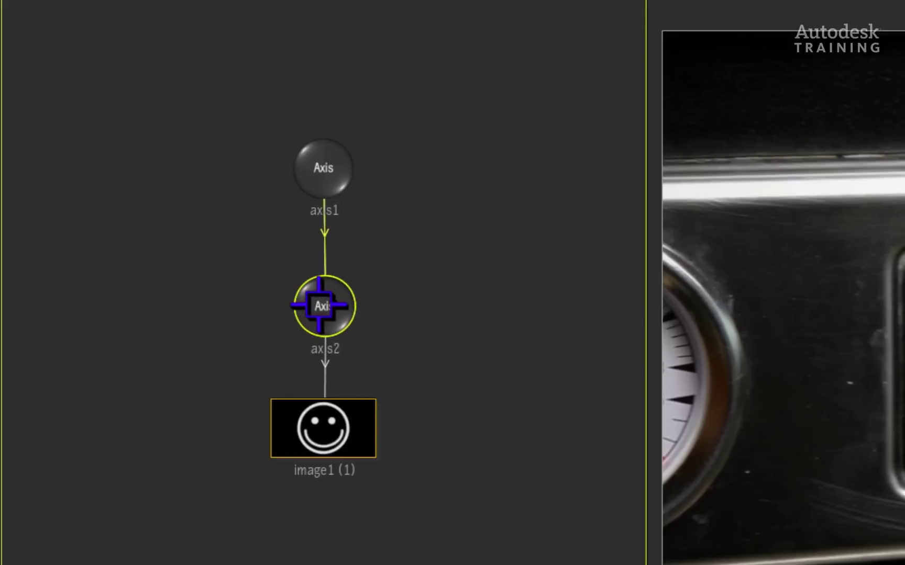
left_click(328, 150)
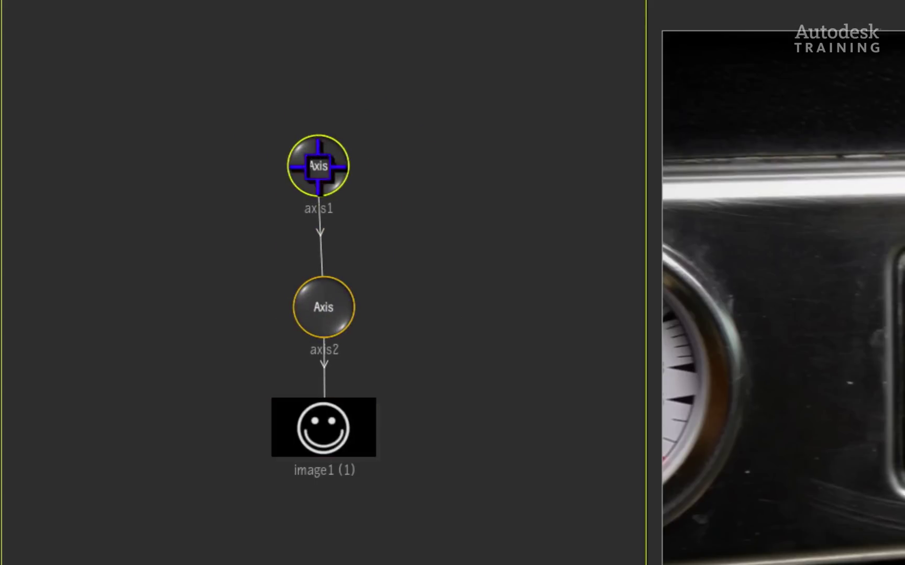
left_click(321, 308)
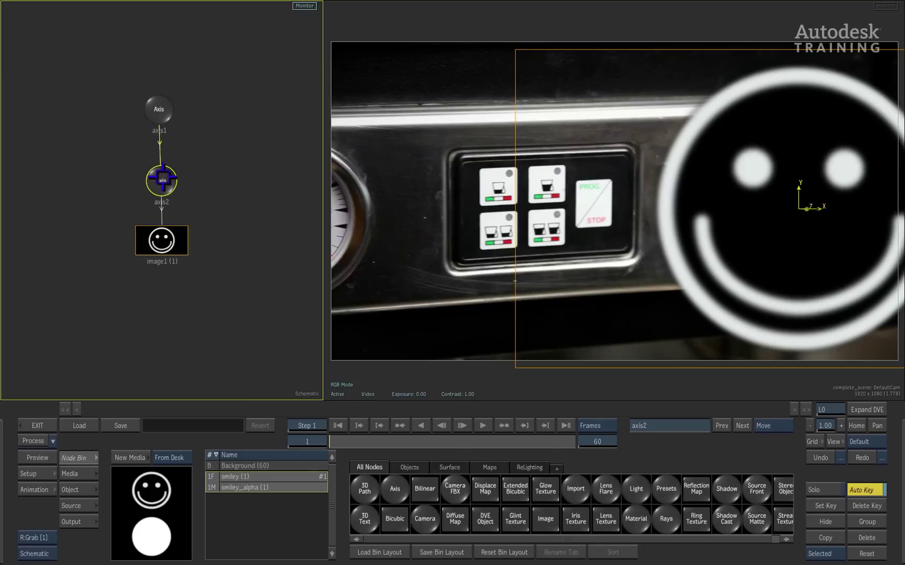
Open axis2 and set its Scale to 20
double_click(162, 180)
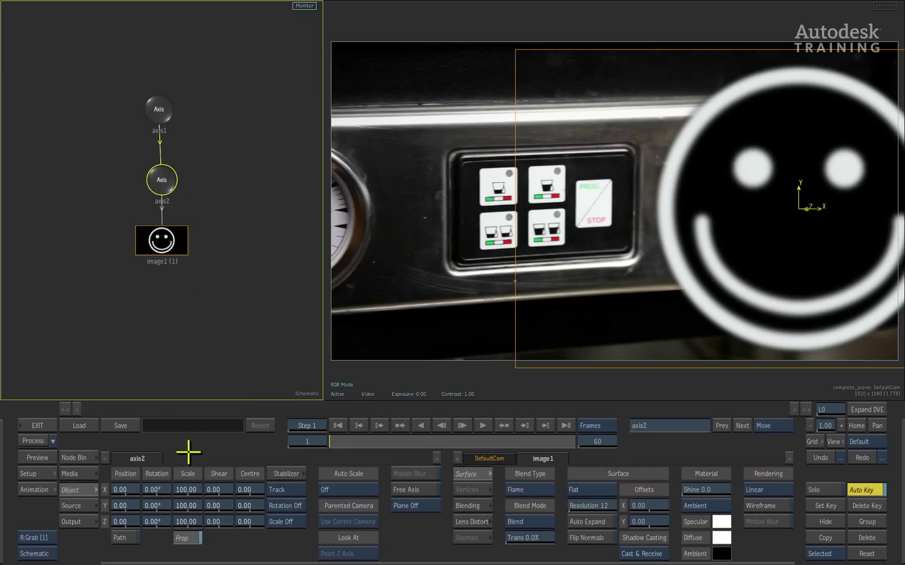
left_click(187, 490)
left_click(177, 460)
left_click(158, 474)
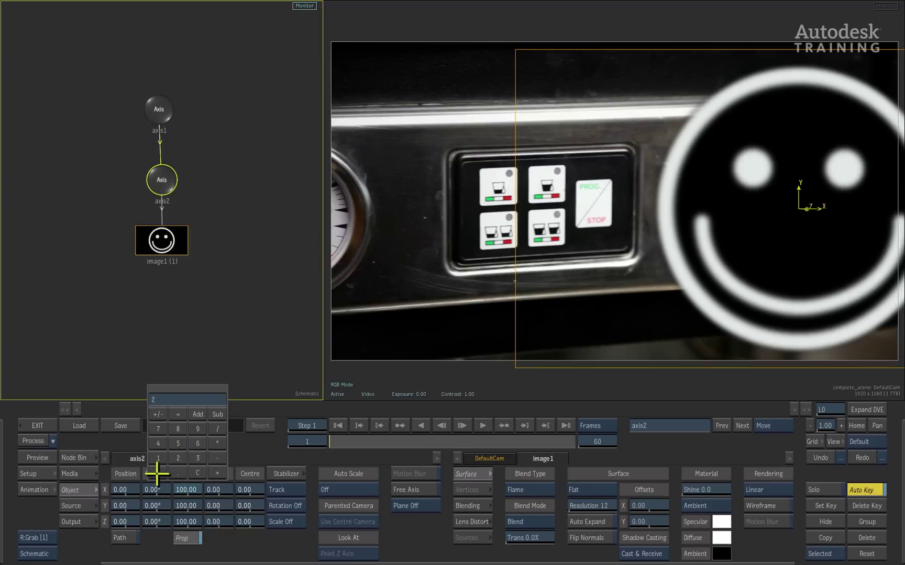
left_click(176, 402)
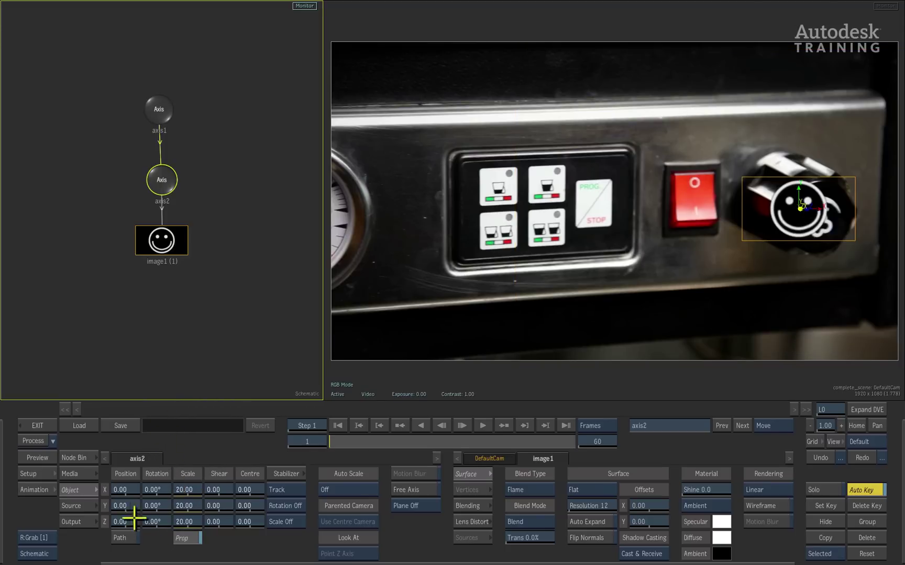
Offset axis2 to Position X 70, Y -30
left_click(127, 490)
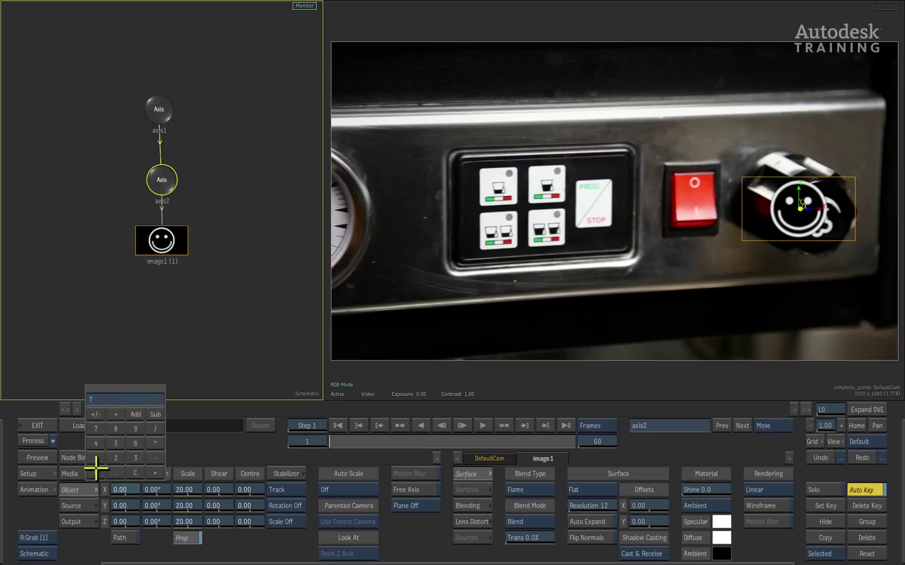
type("70")
left_click(99, 401)
left_click(127, 505)
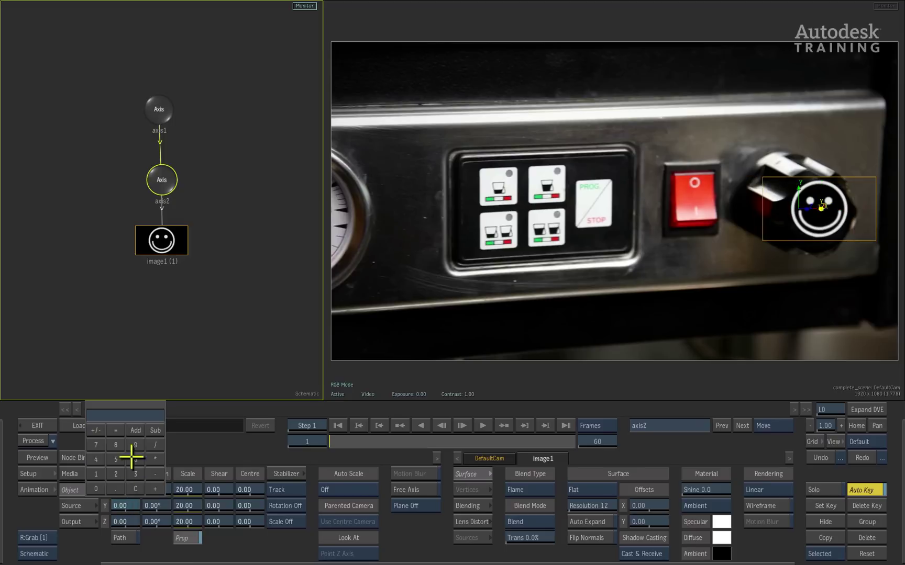
left_click(135, 474)
left_click(96, 488)
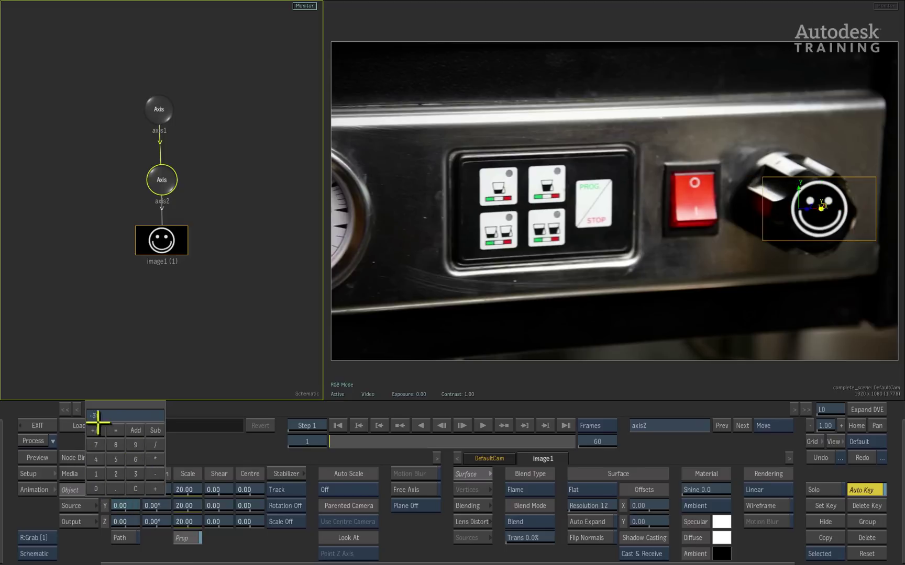
left_click(98, 421)
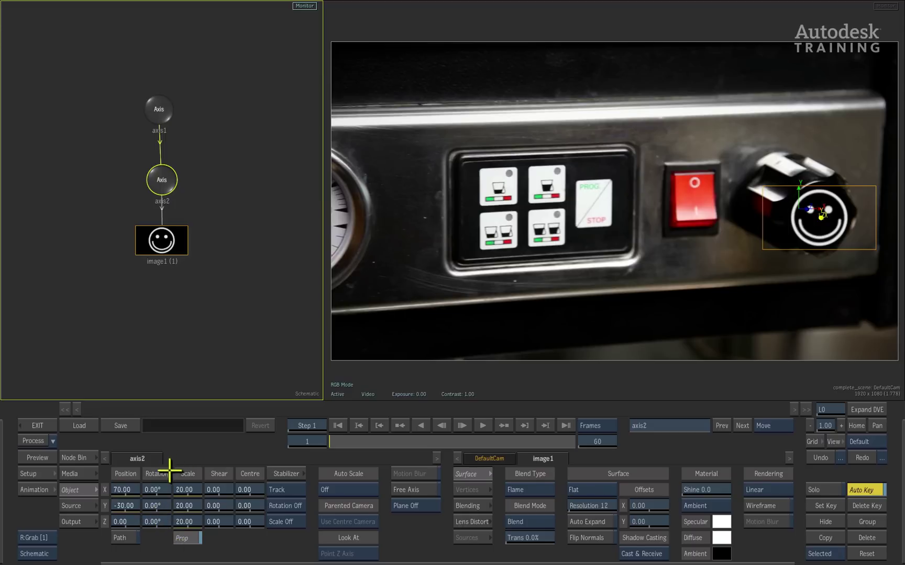
Set axis2 Rotation X and Y to 5 degrees and check later frames
left_click(156, 490)
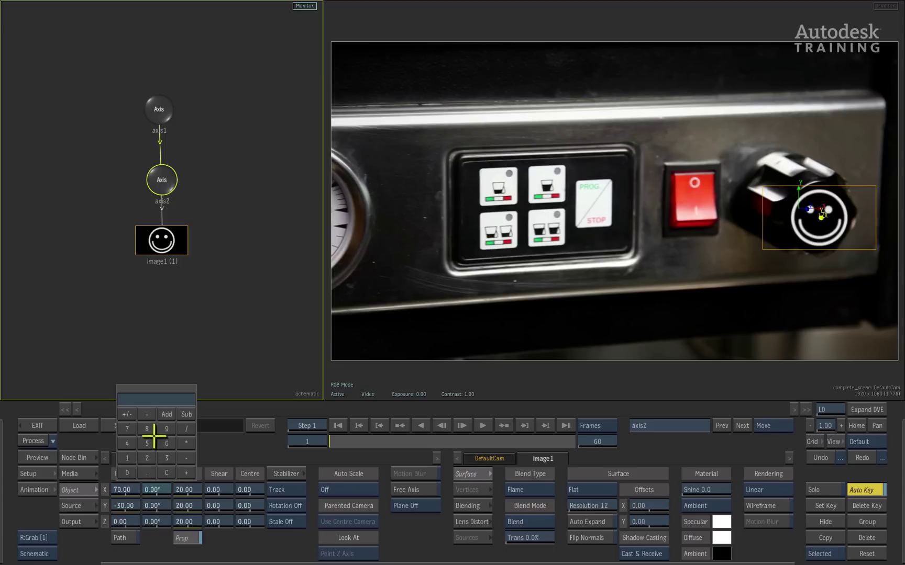
left_click(146, 444)
left_click(142, 413)
left_click(151, 503)
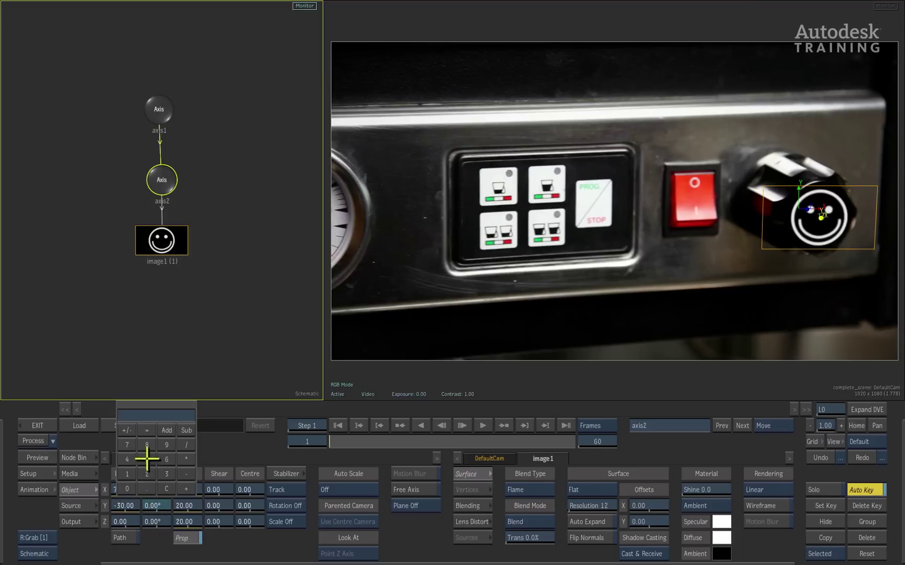
left_click(150, 414)
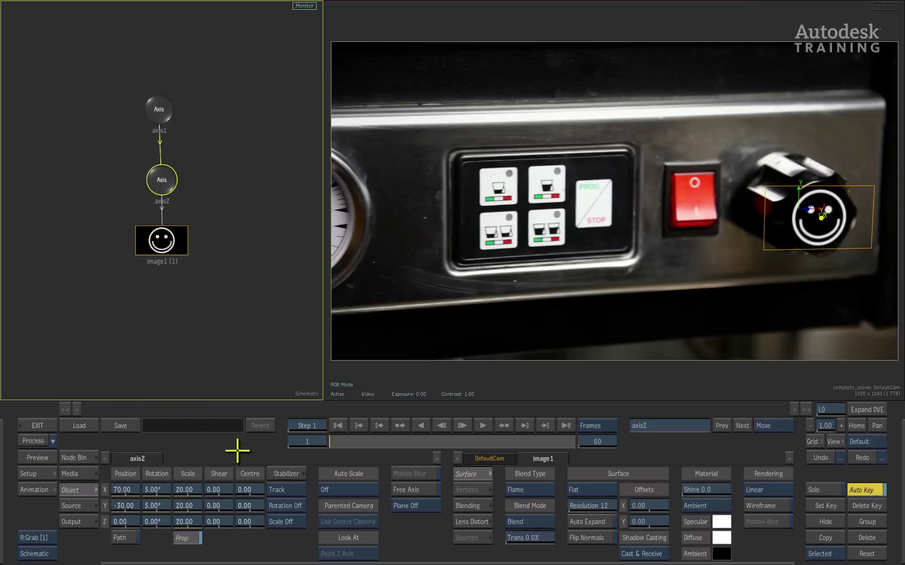
mouse_move(333, 442)
left_mouse_down()
mouse_move(444, 434)
mouse_move(330, 441)
left_mouse_up()
Process the Action composite to render all 60 frames
left_click(28, 441)
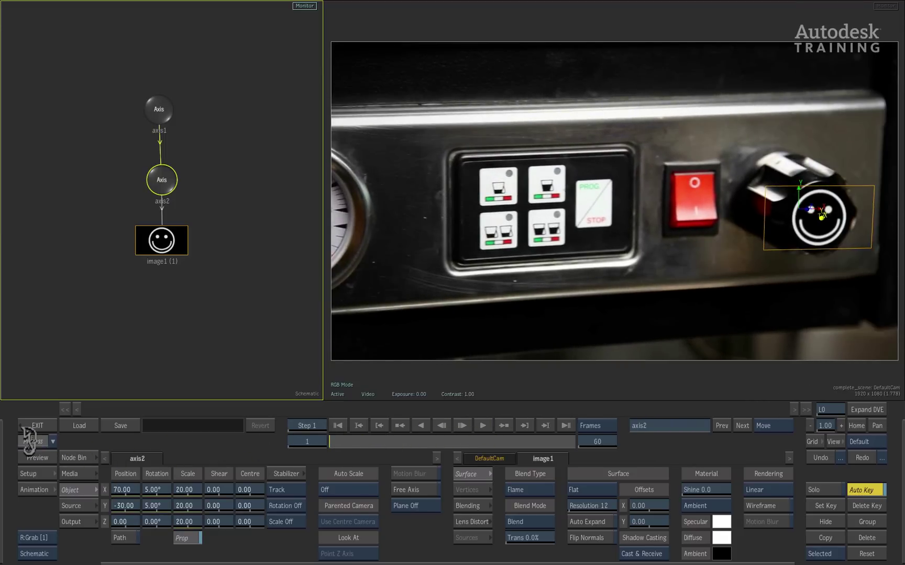